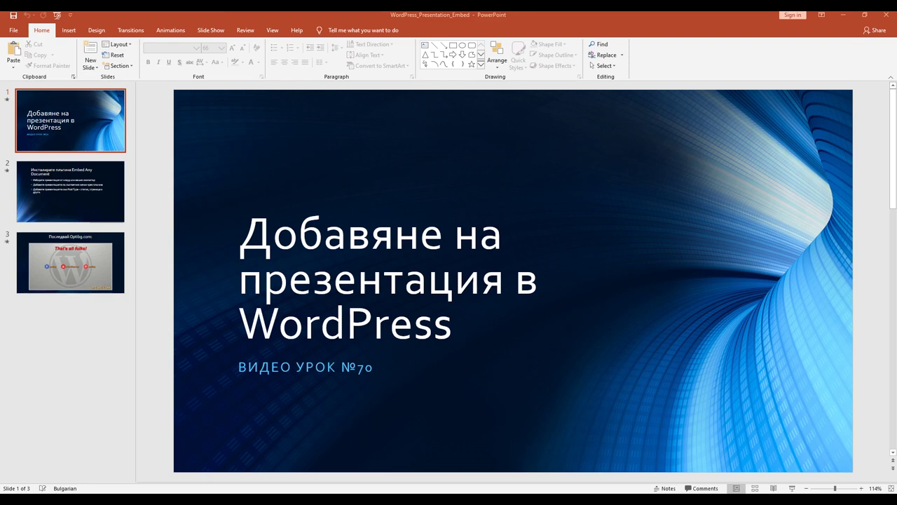
Step: Close the PowerPoint window to bring back the Embed Any Document plugin page in Firefox
{"action": "left_click", "coordinate": [887, 14]}
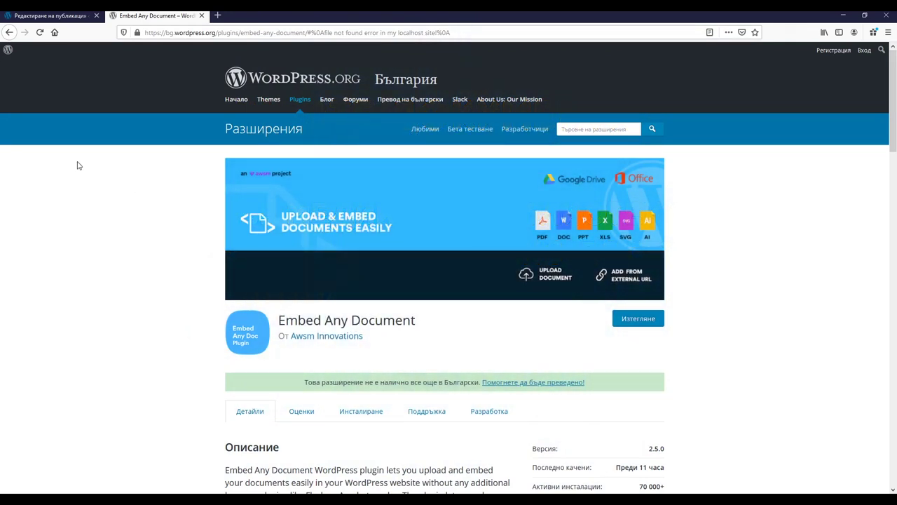
Step: Back in the post editor, insert a Document block below the title and open its Add Document dialog
{"action": "left_click", "coordinate": [29, 15]}
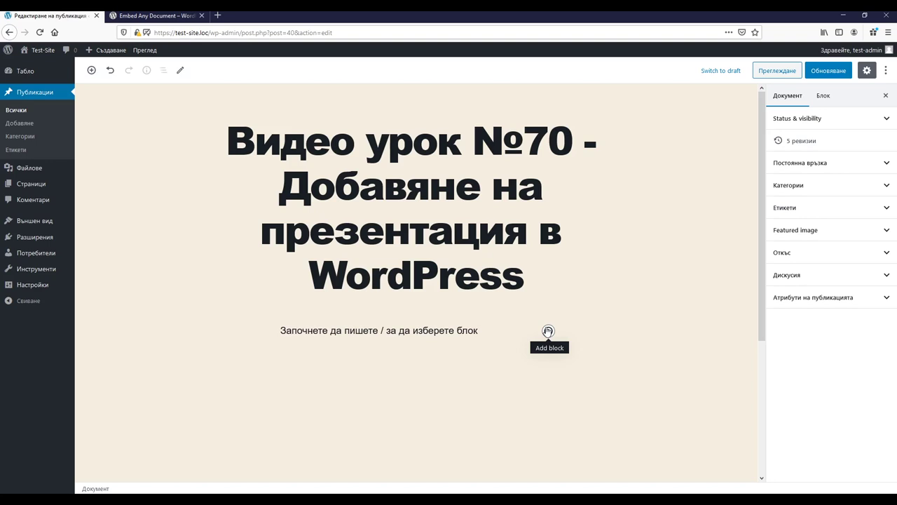
{"action": "left_click", "coordinate": [548, 331]}
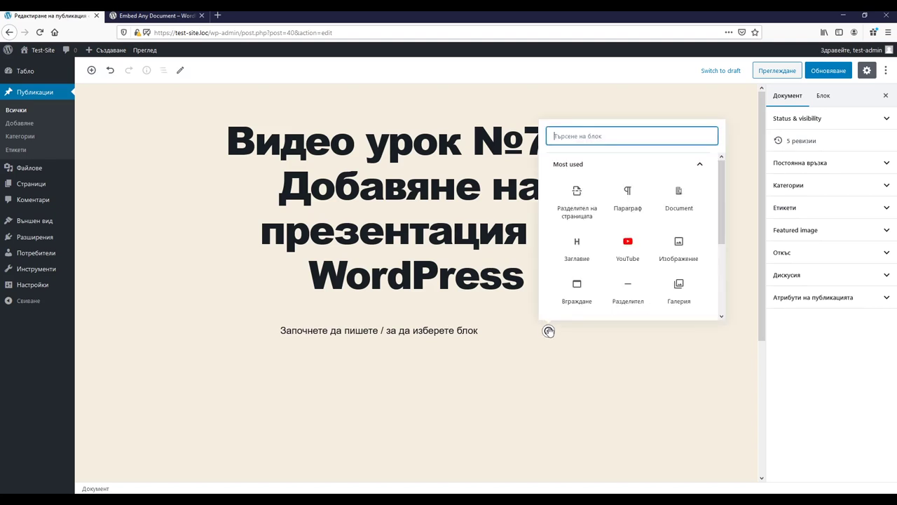
{"action": "left_click", "coordinate": [679, 199]}
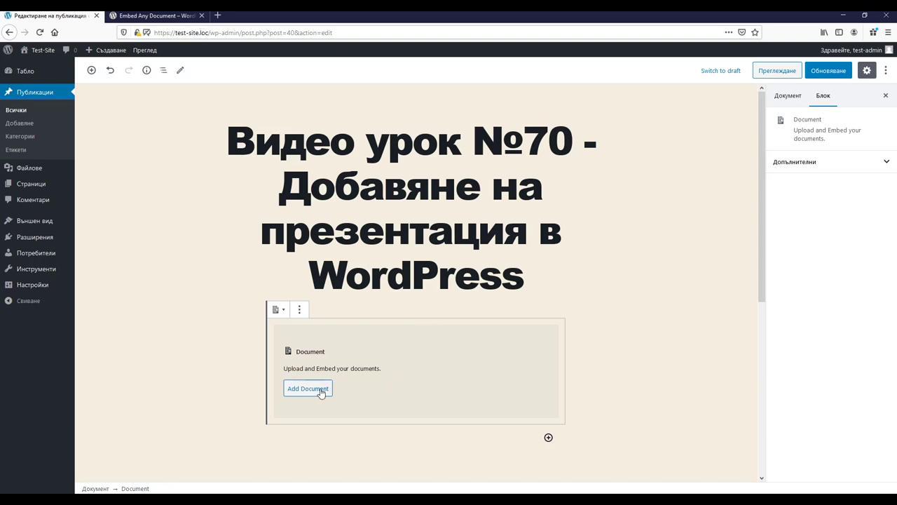
{"action": "left_click", "coordinate": [307, 393]}
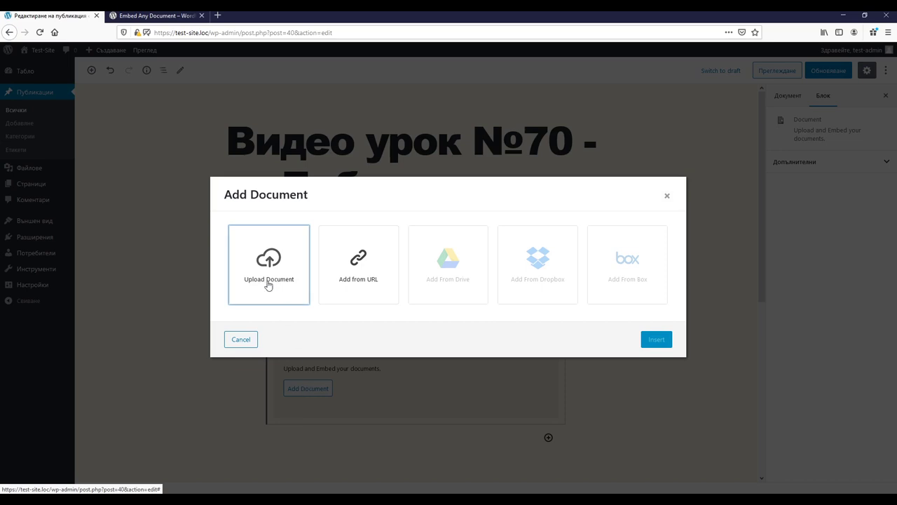
Step: Pick WordPress_Presentation_Embed.pptx from the media library as the document to embed
{"action": "left_click", "coordinate": [268, 284]}
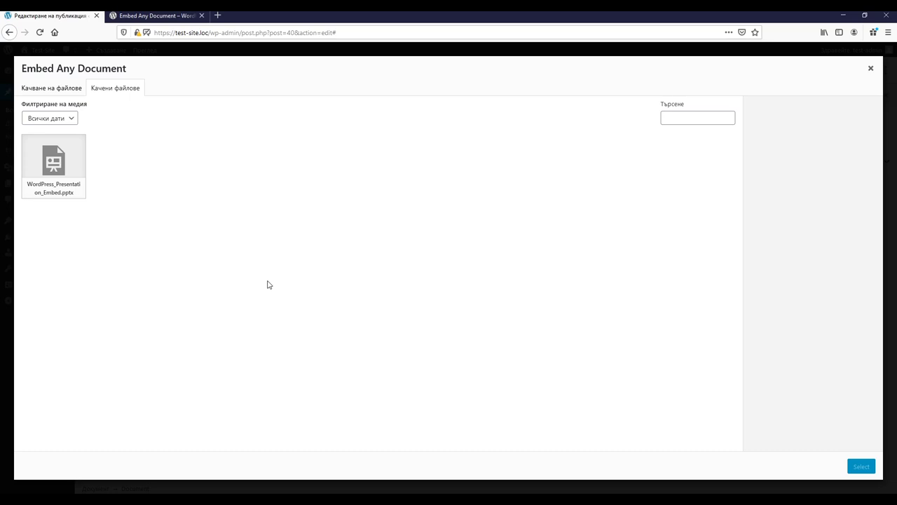
{"action": "left_click", "coordinate": [66, 164]}
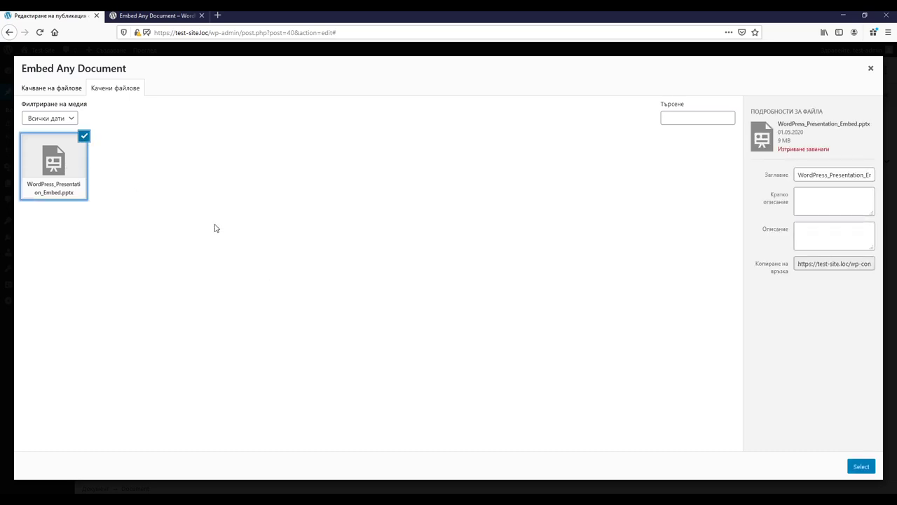
{"action": "left_click", "coordinate": [861, 467]}
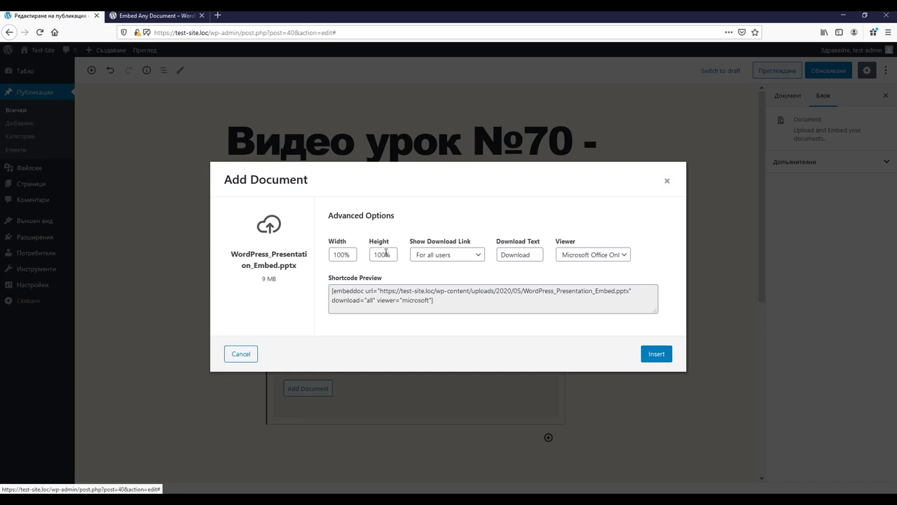
{"action": "left_click", "coordinate": [483, 259]}
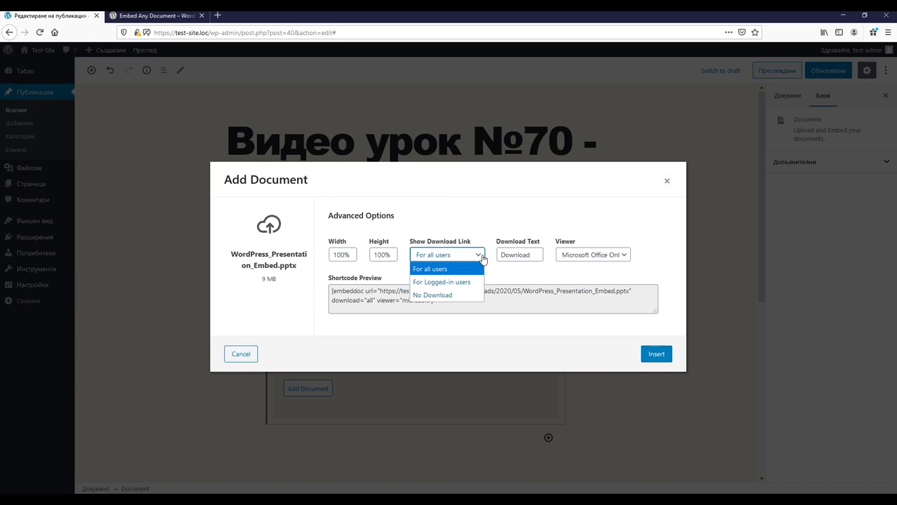
{"action": "left_click", "coordinate": [483, 259]}
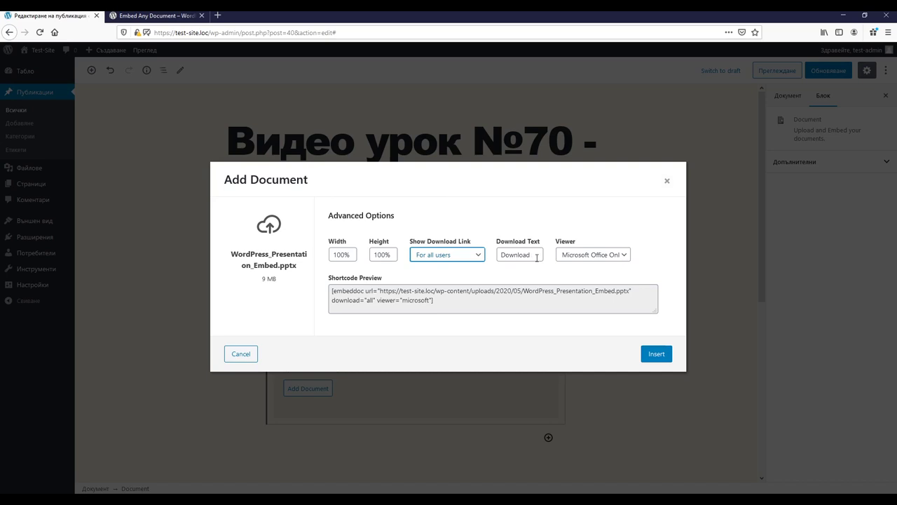
{"action": "left_click", "coordinate": [607, 258]}
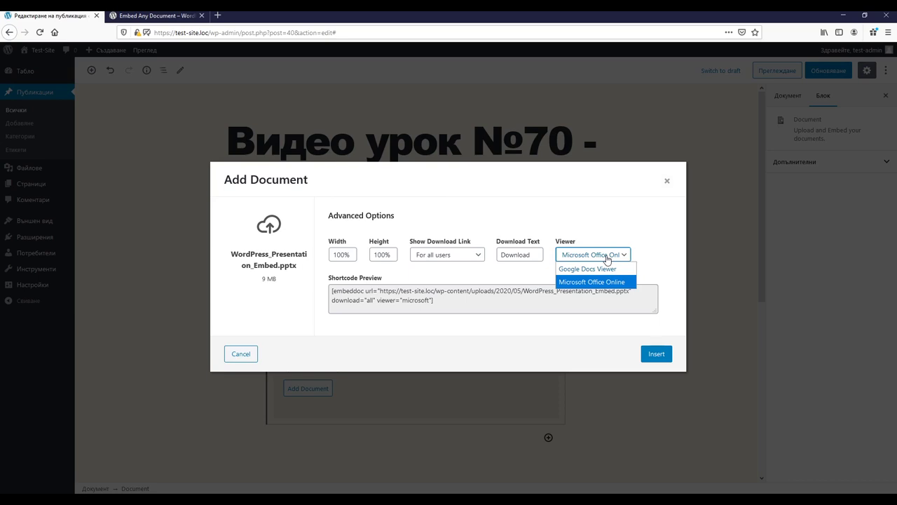
{"action": "left_click", "coordinate": [628, 219]}
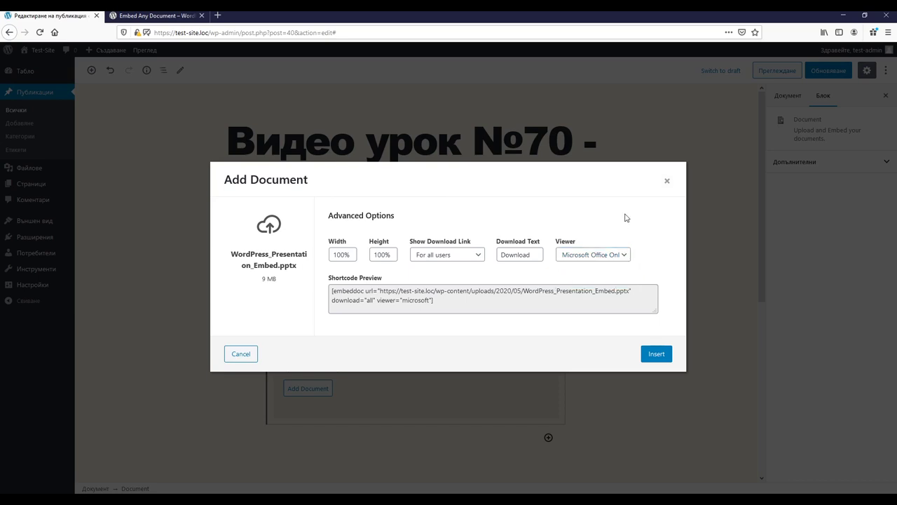
Step: Insert the pptx into the post, then return to the Embed Any Document plugin tab
{"action": "left_click", "coordinate": [657, 354]}
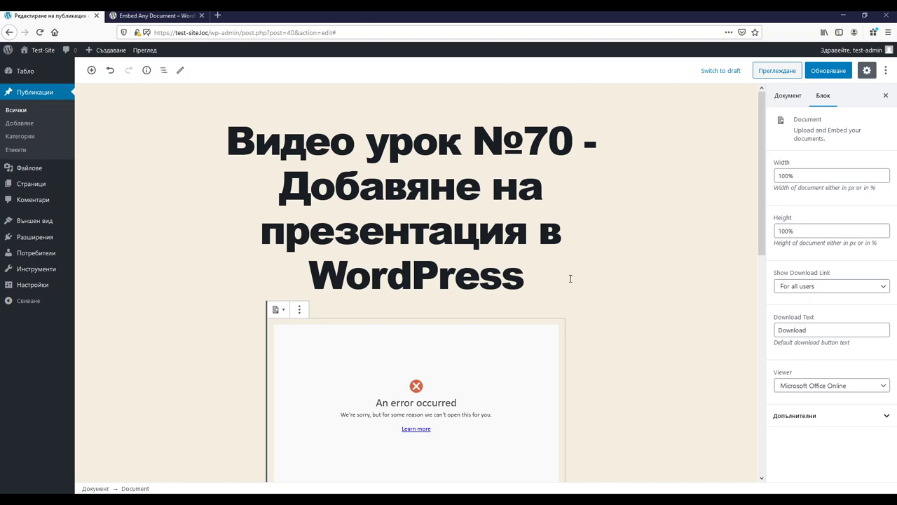
{"action": "left_click", "coordinate": [166, 15]}
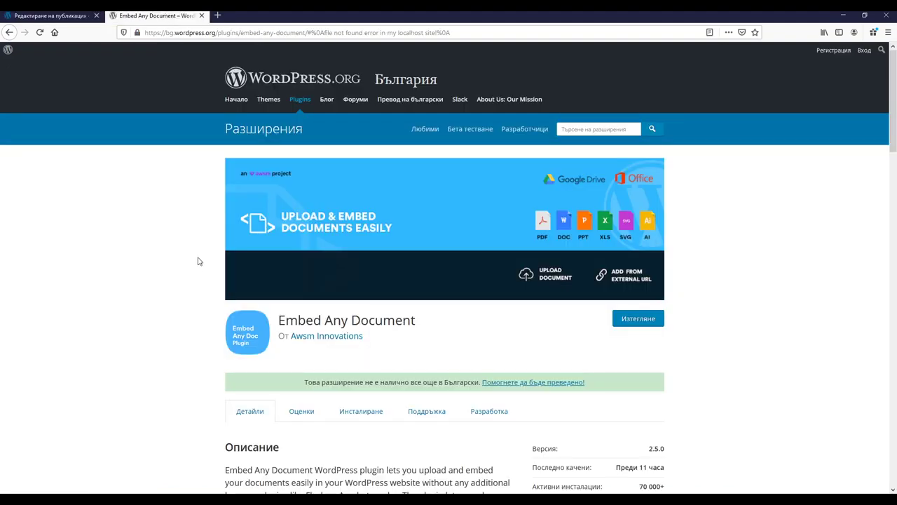
Step: Scroll the plugin page to the FAQ entry 'File not found error in my localhost site!'
{"action": "scroll", "coordinate": [198, 260], "scroll_direction": "down", "scroll_amount": 3}
{"action": "scroll", "coordinate": [197, 261], "scroll_direction": "down", "scroll_amount": 8}
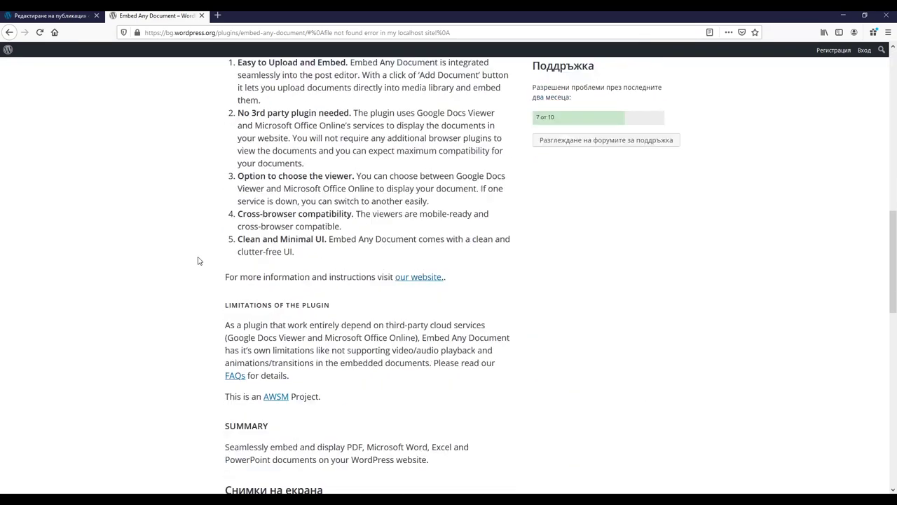
{"action": "scroll", "coordinate": [196, 260], "scroll_direction": "down", "scroll_amount": 8}
{"action": "scroll", "coordinate": [195, 259], "scroll_direction": "down", "scroll_amount": 3}
{"action": "scroll", "coordinate": [195, 259], "scroll_direction": "up", "scroll_amount": 3}
{"action": "scroll", "coordinate": [194, 261], "scroll_direction": "down", "scroll_amount": 1}
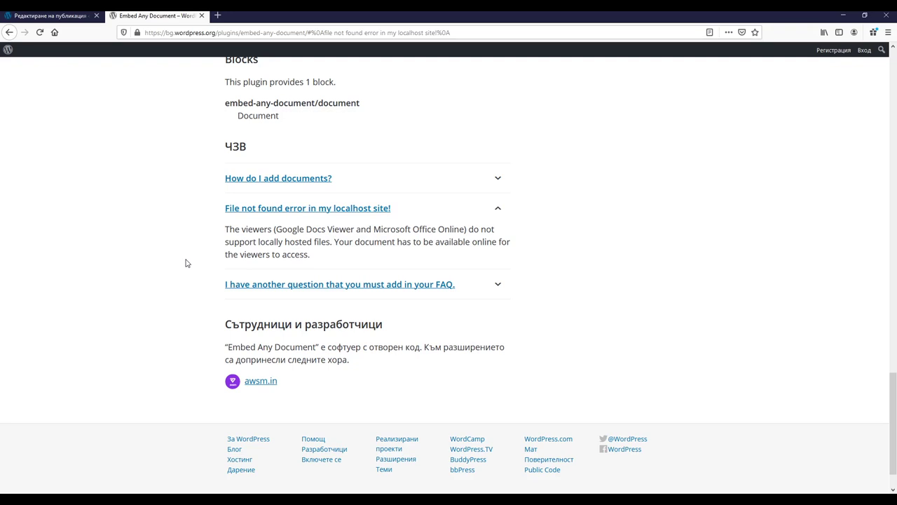
Step: Return to the post editor, where the embedded pptx still shows 'An error occurred'
{"action": "left_click", "coordinate": [49, 15]}
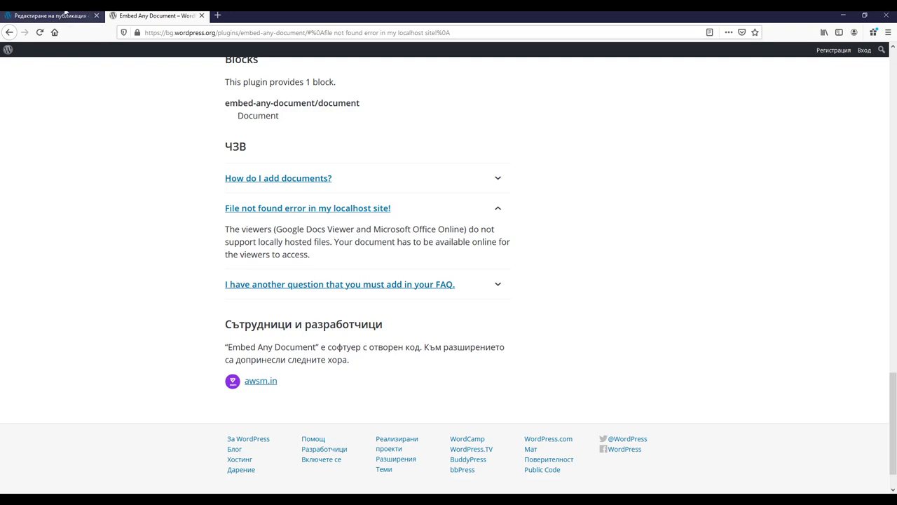
{"action": "scroll", "coordinate": [238, 293], "scroll_direction": "down", "scroll_amount": 1}
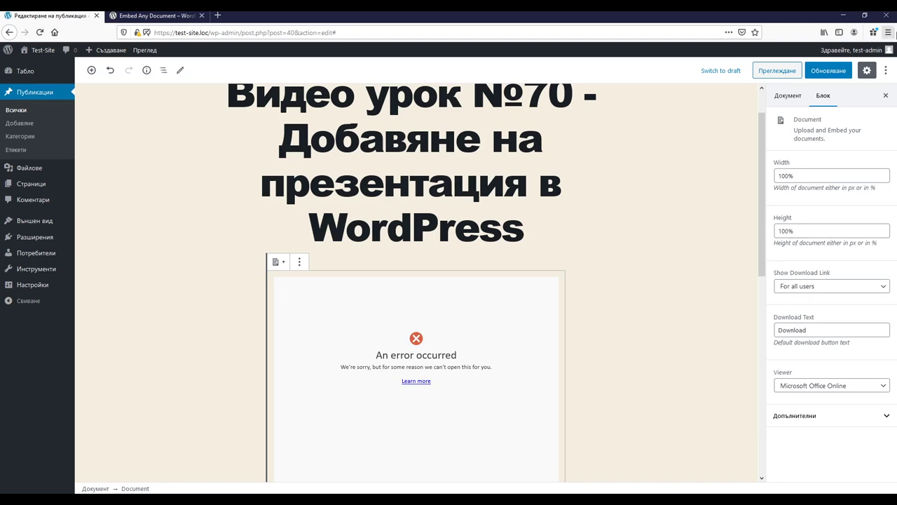
{"action": "left_click", "coordinate": [886, 70]}
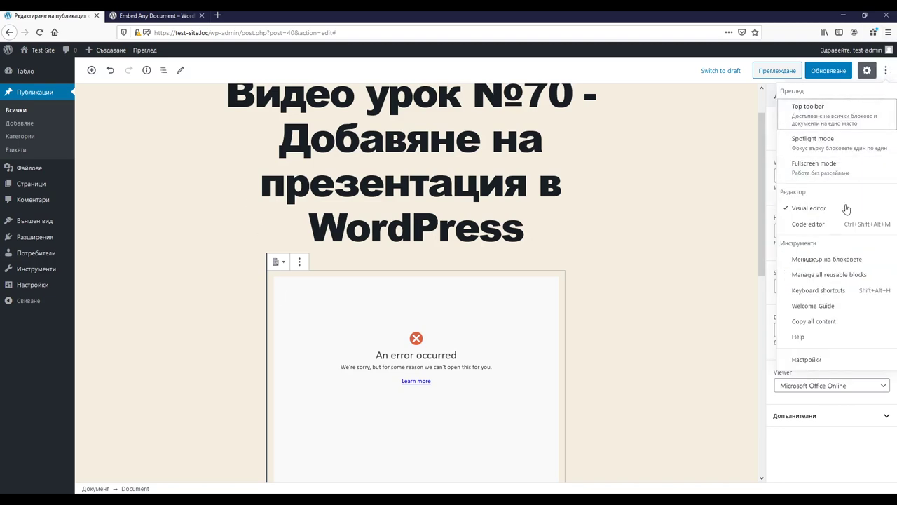
{"action": "left_click", "coordinate": [808, 225]}
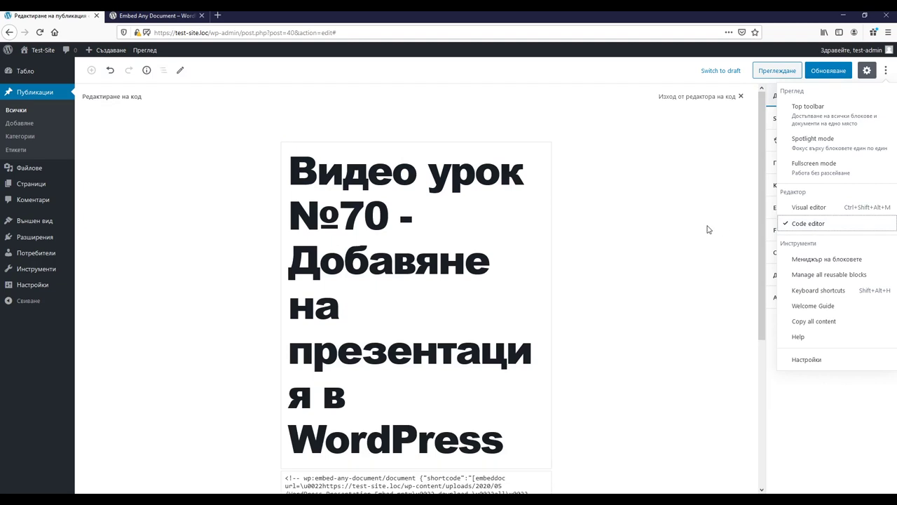
{"action": "scroll", "coordinate": [707, 230], "scroll_direction": "down", "scroll_amount": 2}
{"action": "scroll", "coordinate": [707, 230], "scroll_direction": "down", "scroll_amount": 3}
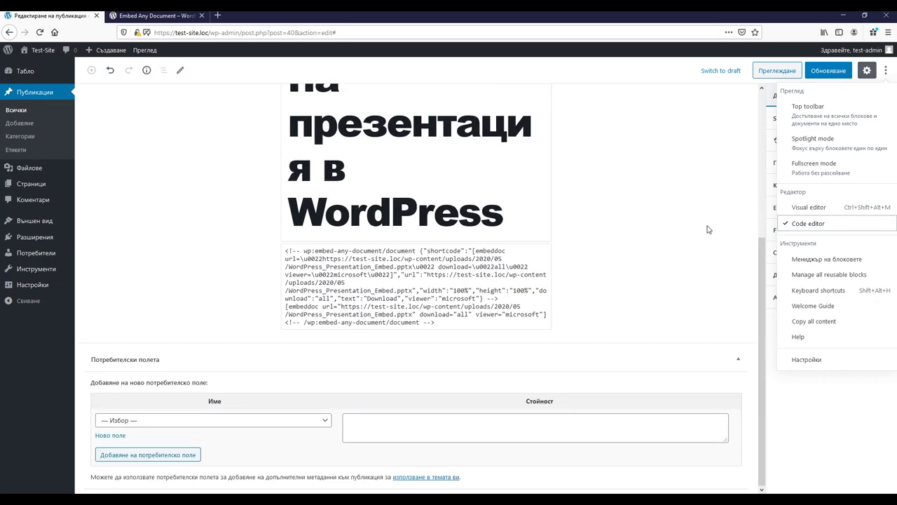
{"action": "left_click", "coordinate": [392, 274]}
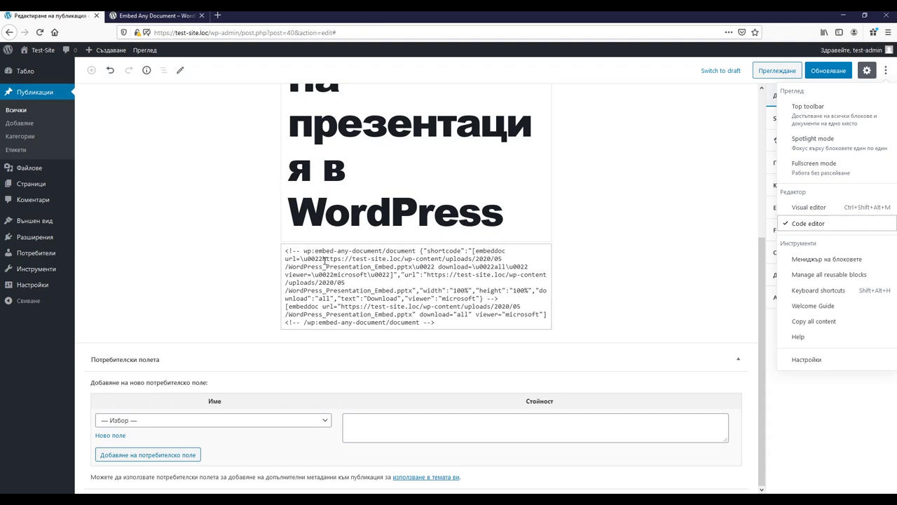
{"action": "left_click_drag", "start_coordinate": [324, 258], "coordinate": [413, 268]}
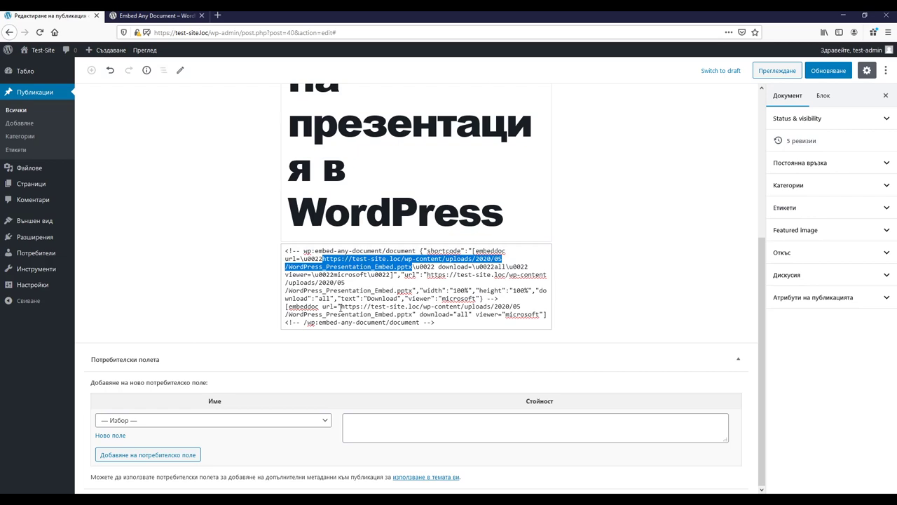
{"action": "mouse_move", "coordinate": [341, 307]}
{"action": "left_mouse_down"}
{"action": "mouse_move", "coordinate": [419, 307]}
{"action": "mouse_move", "coordinate": [414, 315]}
{"action": "left_mouse_up"}
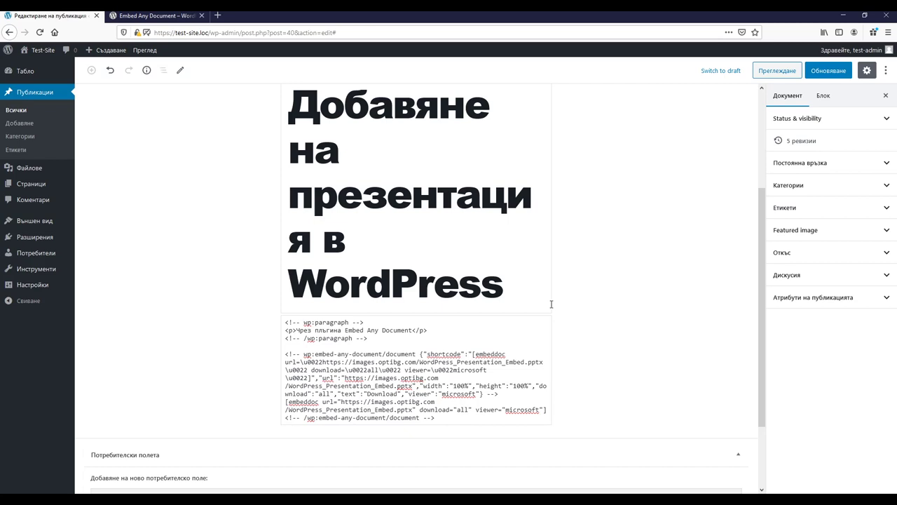
Step: Switch back to the Visual editor, check the title slide (1 of 3) renders, and update the post
{"action": "left_click", "coordinate": [886, 70]}
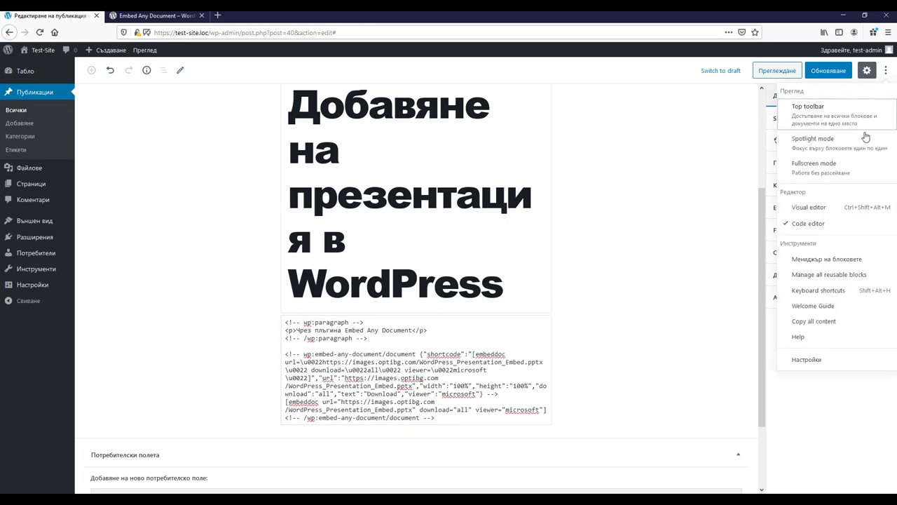
{"action": "left_click", "coordinate": [813, 206]}
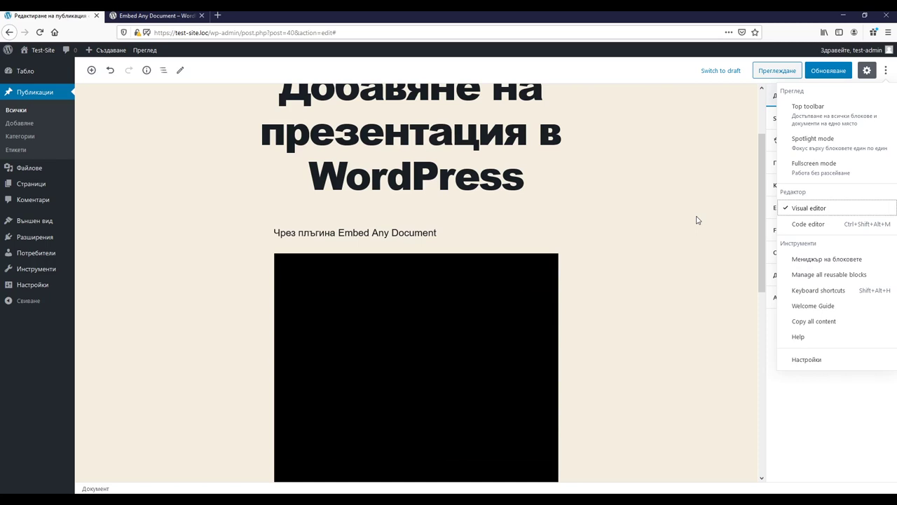
{"action": "scroll", "coordinate": [697, 221], "scroll_direction": "down", "scroll_amount": 1}
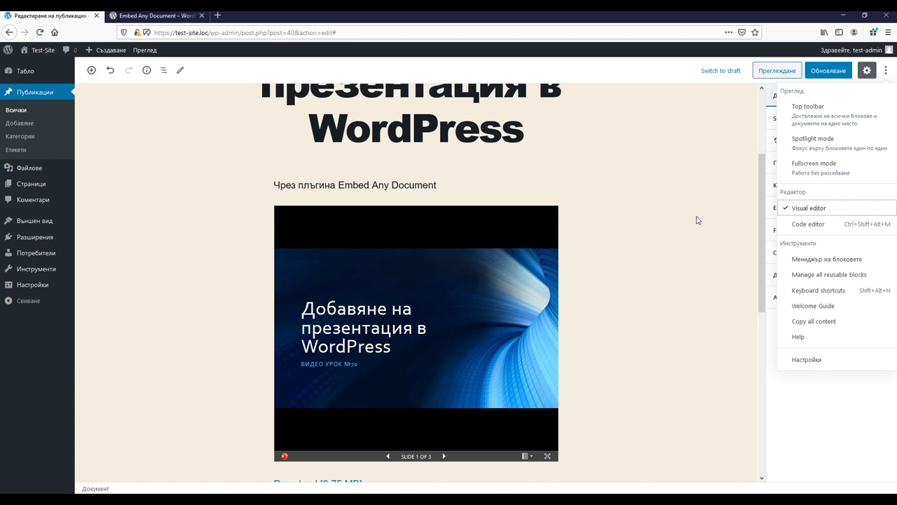
{"action": "left_click", "coordinate": [819, 73]}
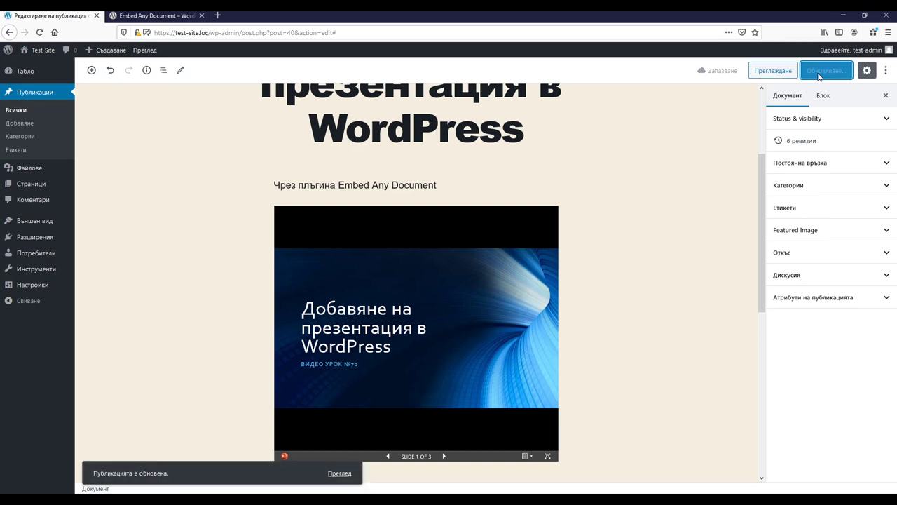
Step: Preview the post and scroll down to the embedded presentation
{"action": "left_click", "coordinate": [774, 71]}
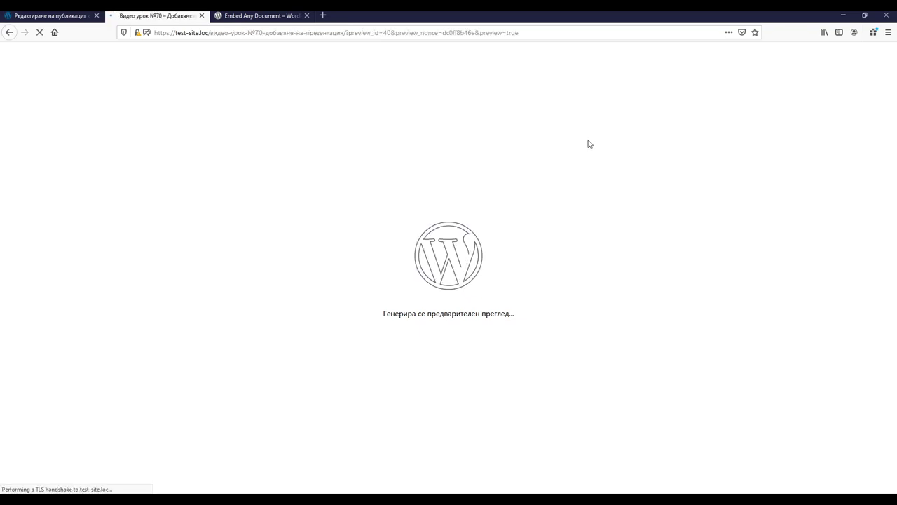
{"action": "scroll", "coordinate": [659, 197], "scroll_direction": "down", "scroll_amount": 1}
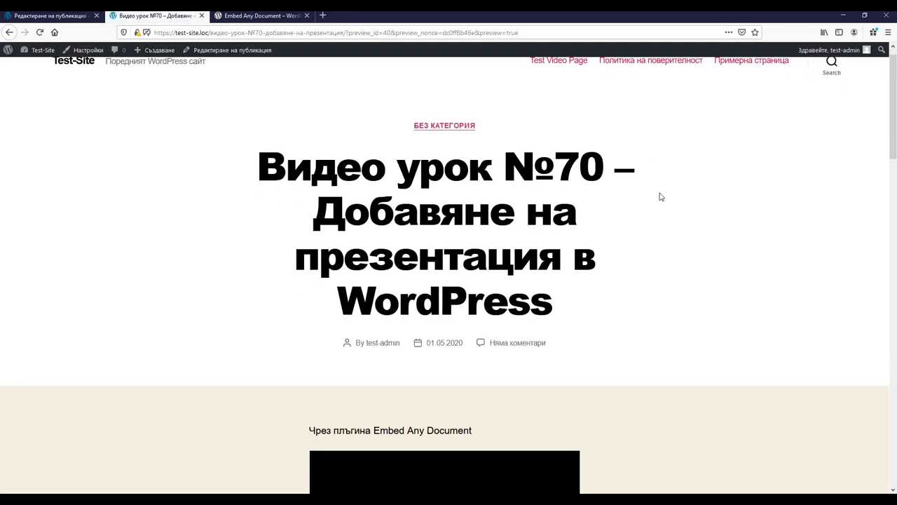
{"action": "scroll", "coordinate": [660, 196], "scroll_direction": "down", "scroll_amount": 2}
{"action": "scroll", "coordinate": [661, 195], "scroll_direction": "down", "scroll_amount": 2}
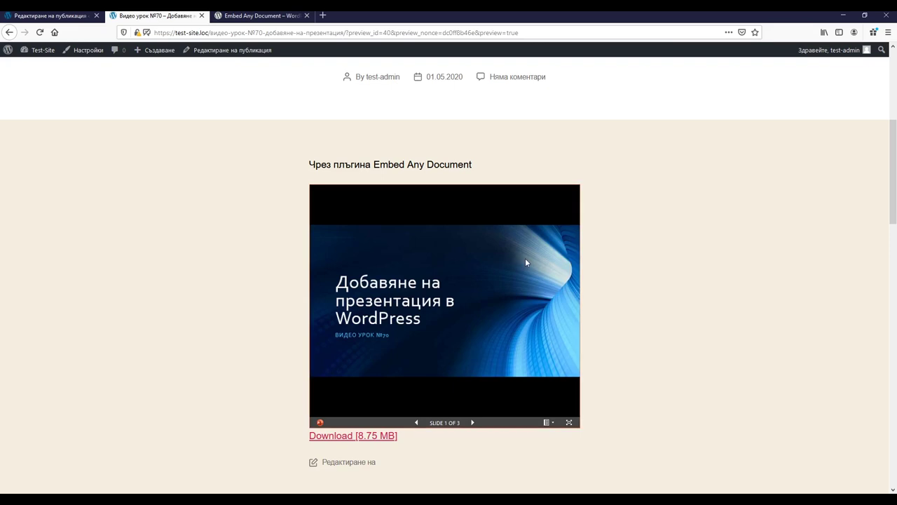
Step: Step through slides 2 and 3, then open the presentation full-size in PowerPoint Online
{"action": "left_click", "coordinate": [534, 315]}
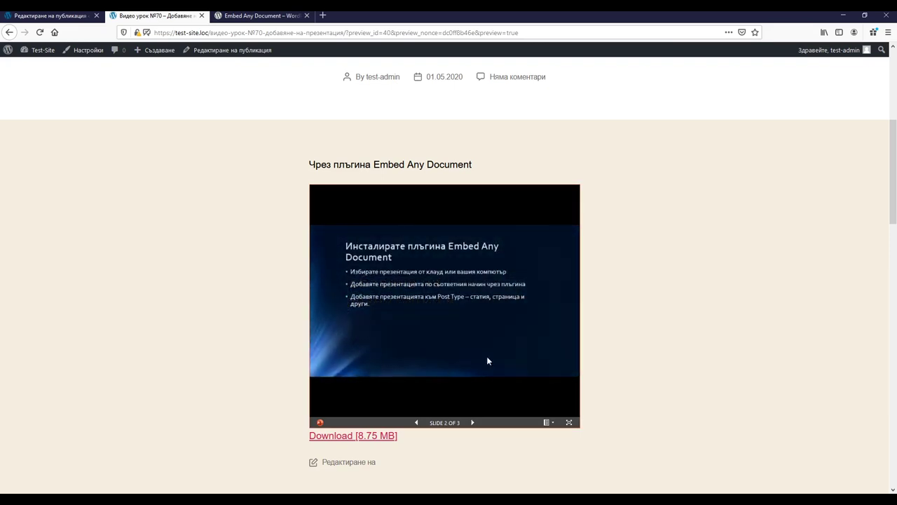
{"action": "left_click", "coordinate": [488, 343]}
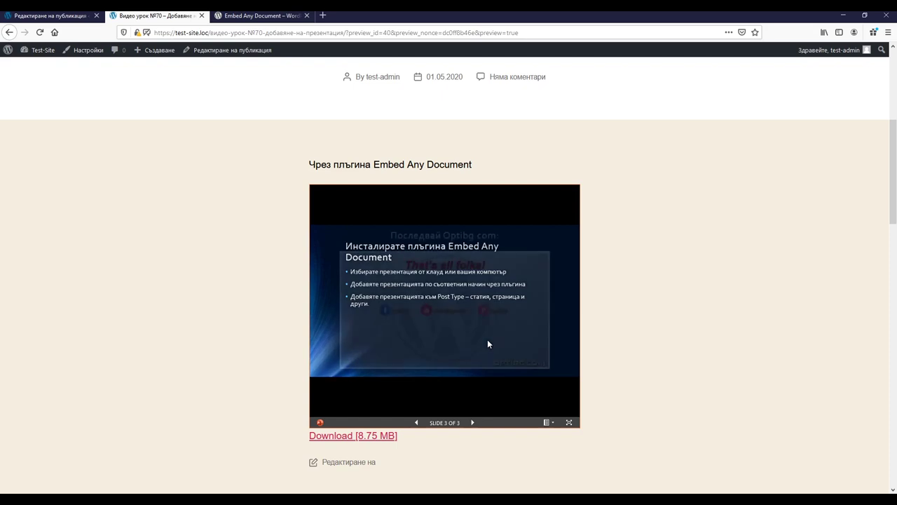
{"action": "left_click", "coordinate": [570, 421]}
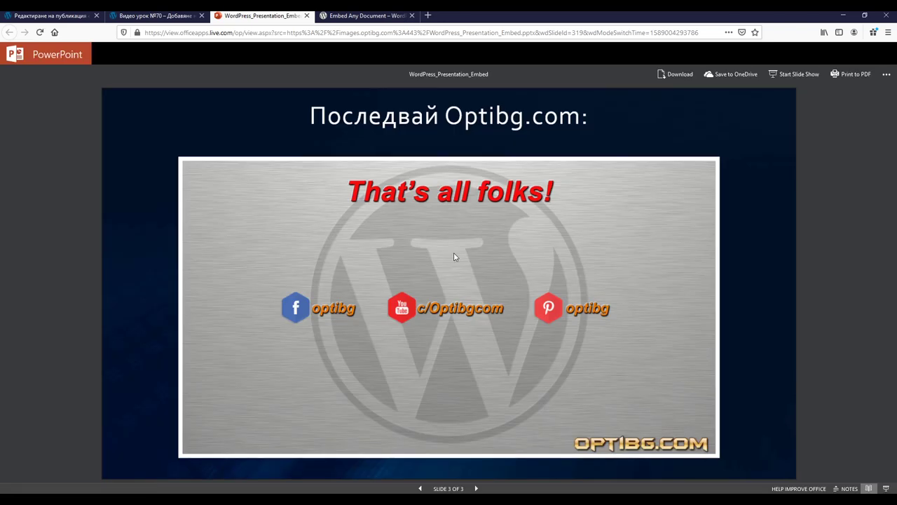
Step: Close the PowerPoint Online tab to return to the post preview
{"action": "left_click", "coordinate": [306, 16]}
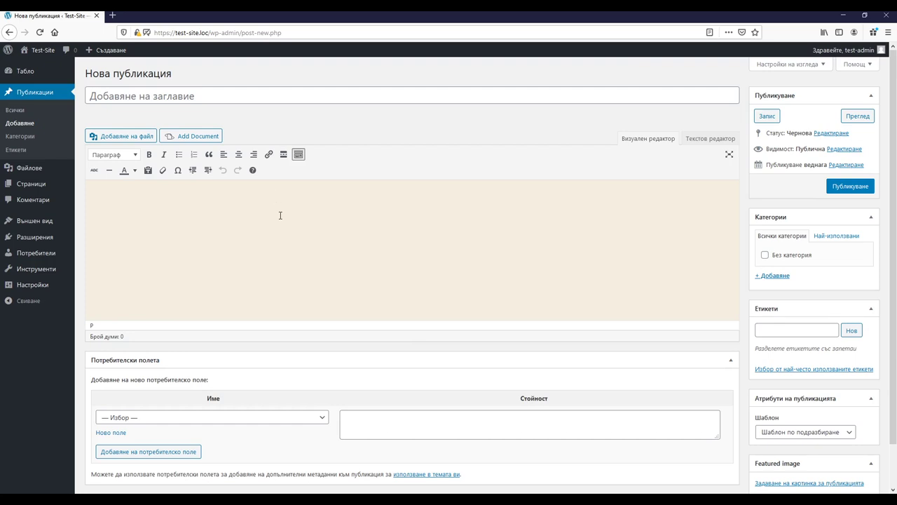
Step: Open the Add Document modal from above the classic editor toolbar in the empty new post
{"action": "left_click", "coordinate": [187, 138]}
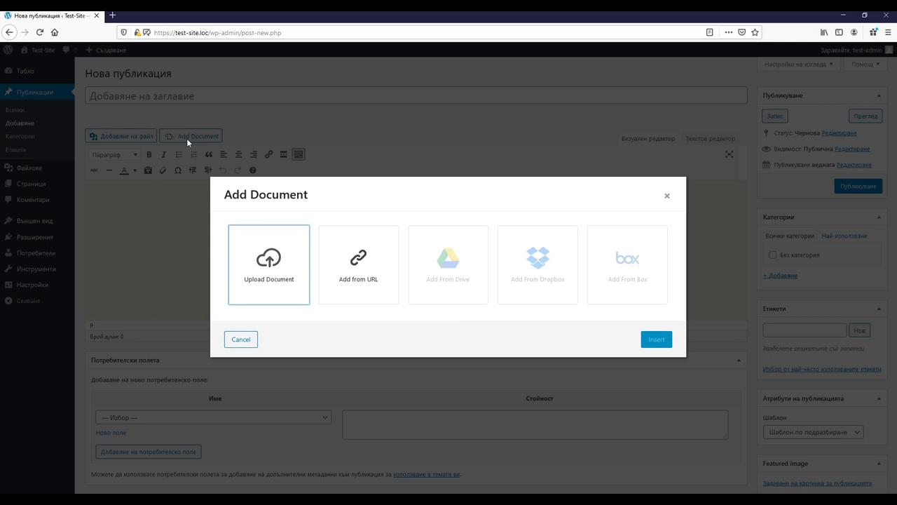